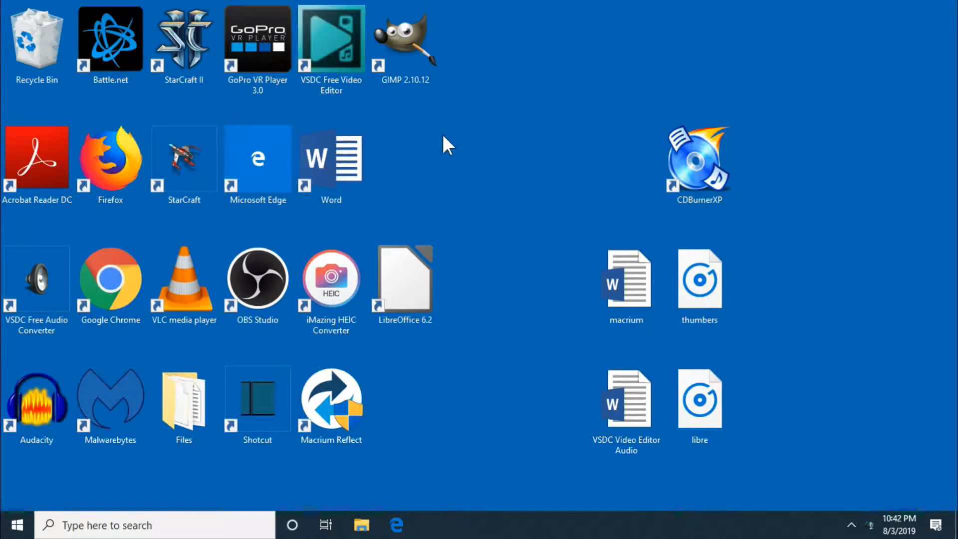
- Launch CDBurnerXP from its desktop shortcut
left_click(726, 193)
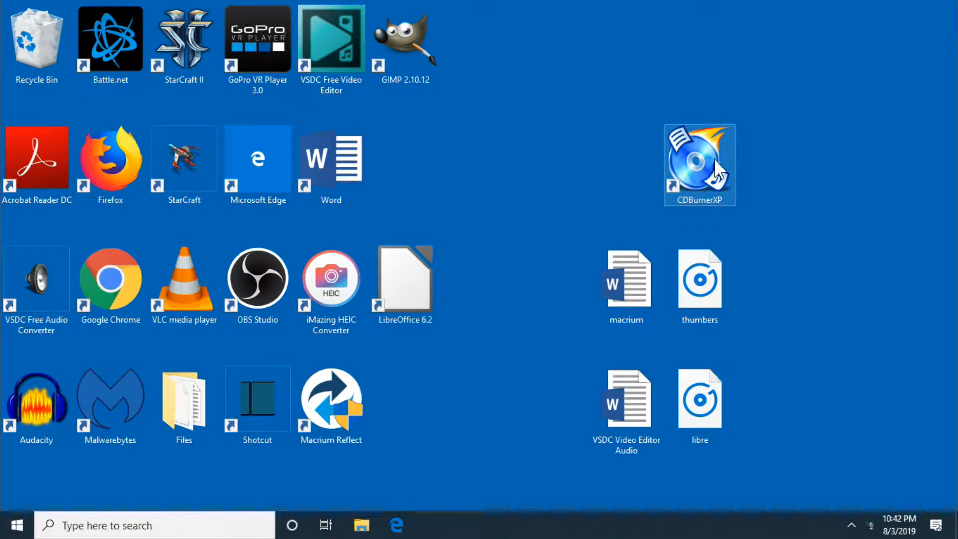
key("ctrl")
key("ctrl")
key("ctrl")
key("ctrl")
key("ctrl")
double_click(714, 158)
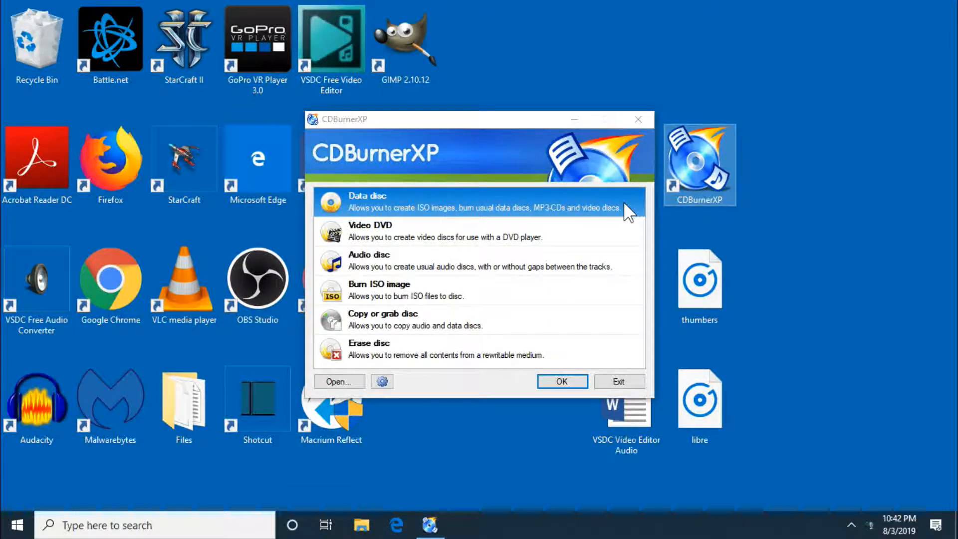
- Look through the available project types from Video DVD down to Erase disc
left_click(629, 230)
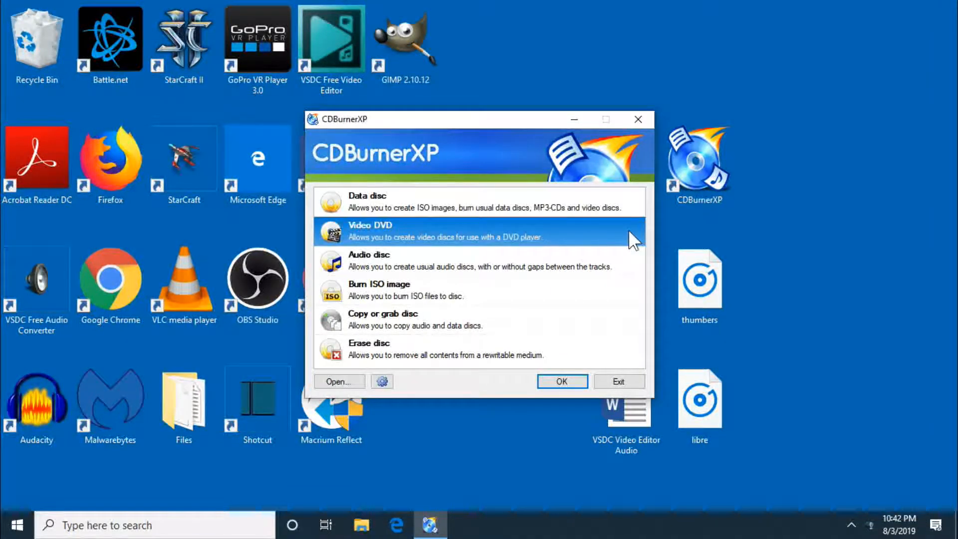
left_click(637, 259)
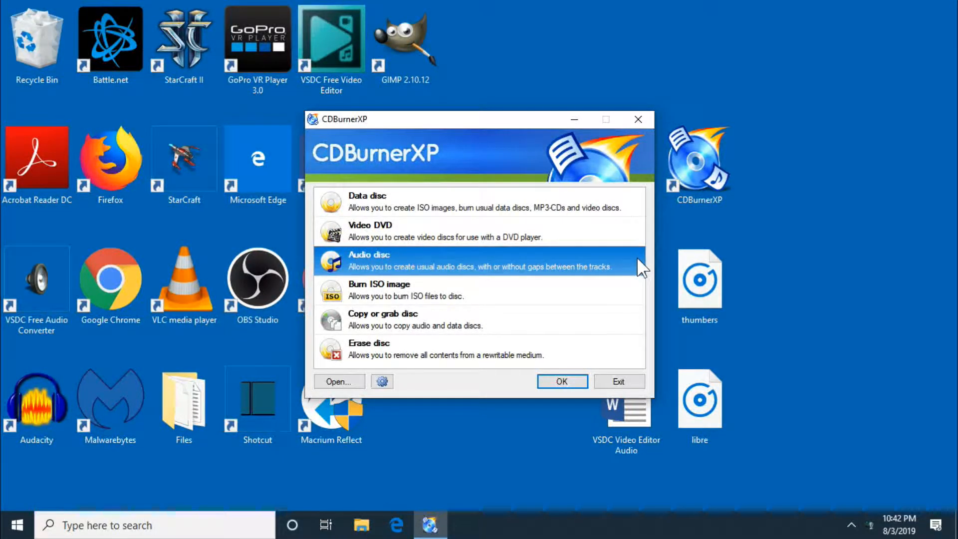
left_click(634, 288)
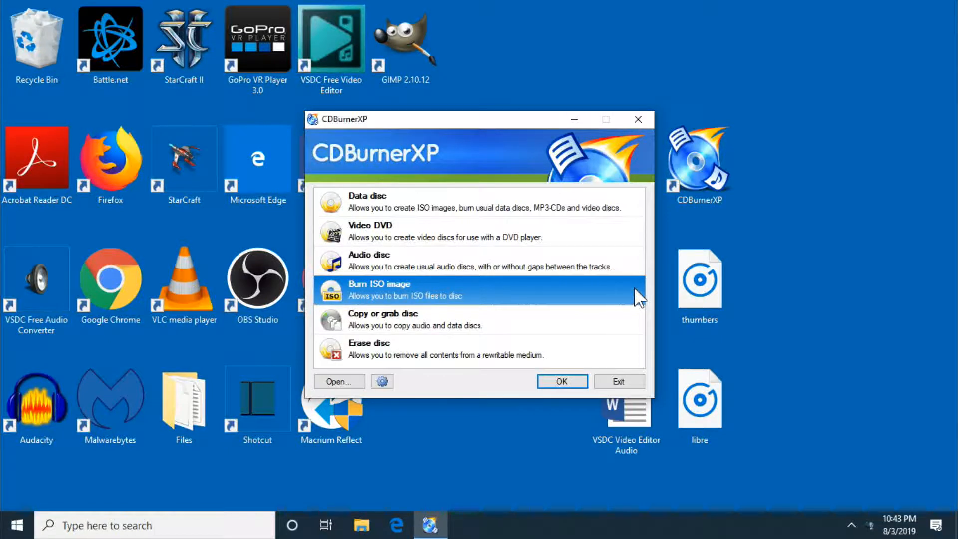
left_click(630, 318)
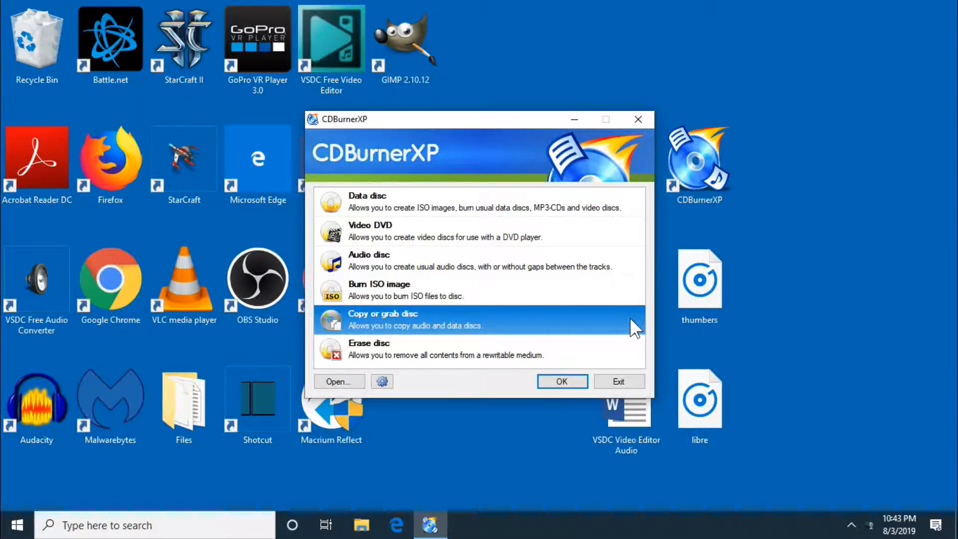
left_click(633, 345)
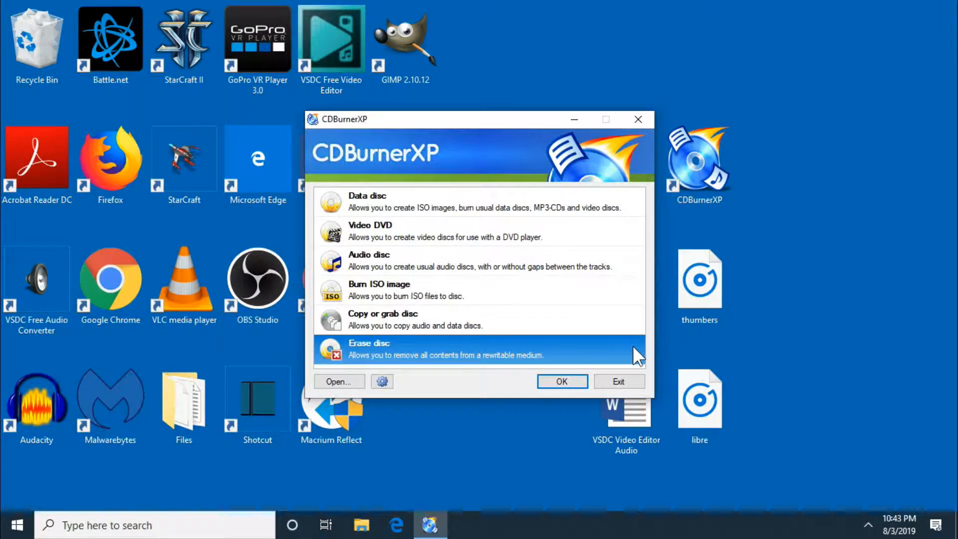
- Review the program's general, data and audio options, and leave them without saving changes
left_click(391, 383)
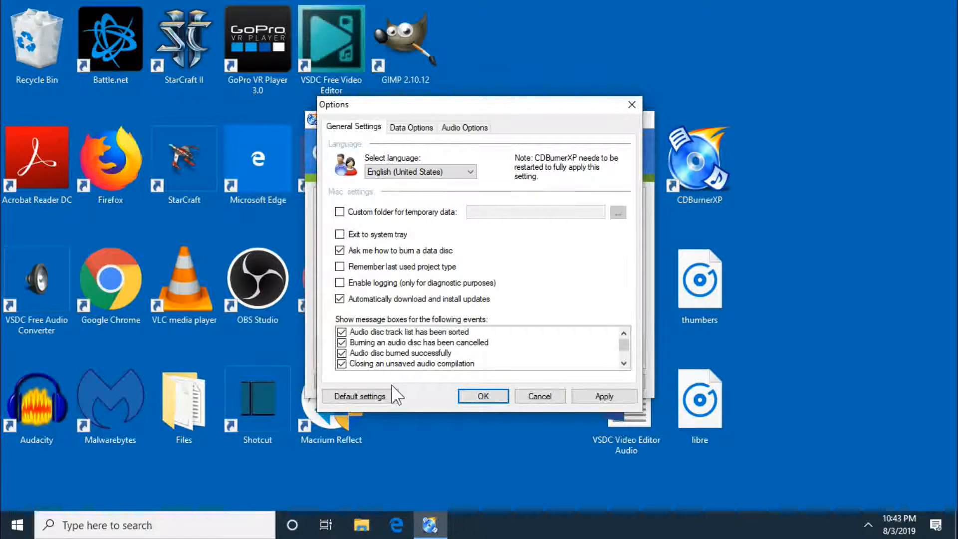
left_click(424, 130)
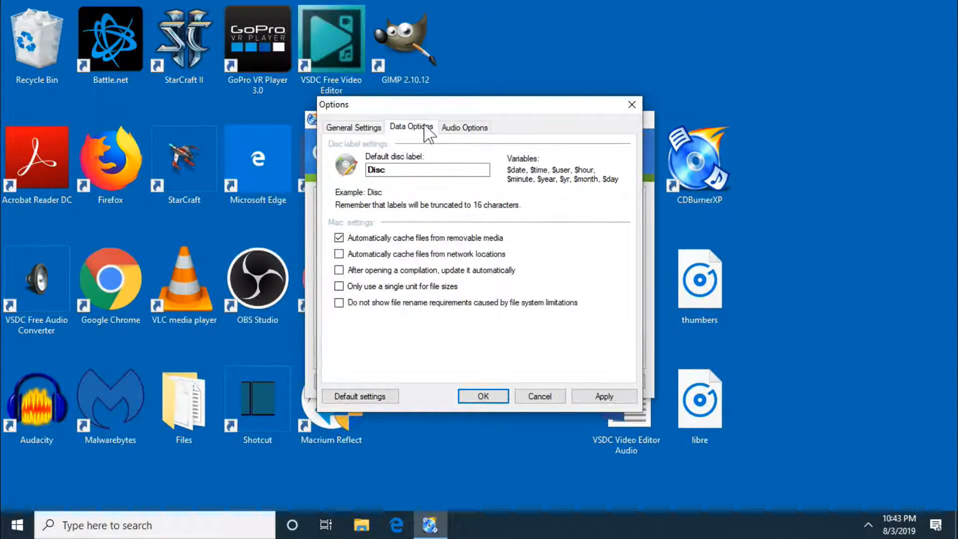
left_click(460, 130)
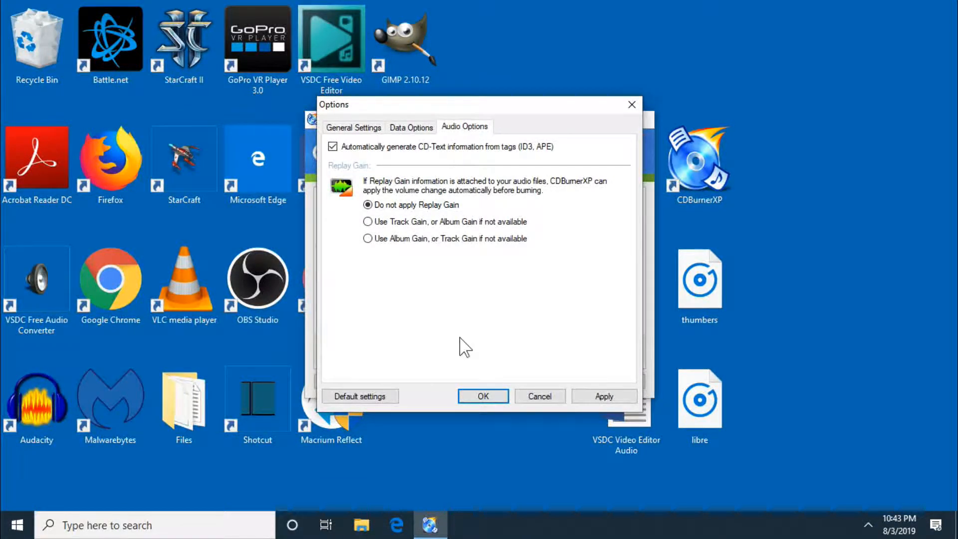
left_click(532, 398)
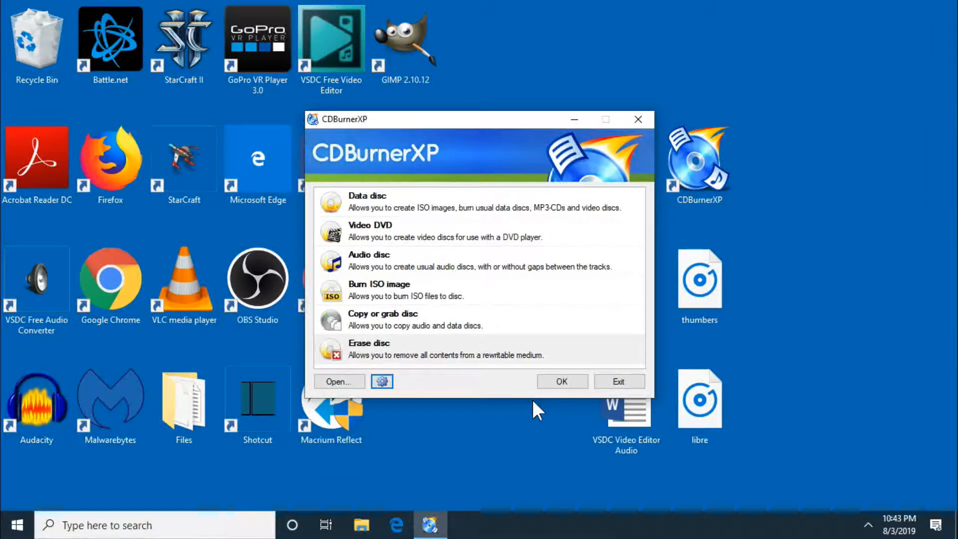
- Start a new Data disc project
left_click(606, 209)
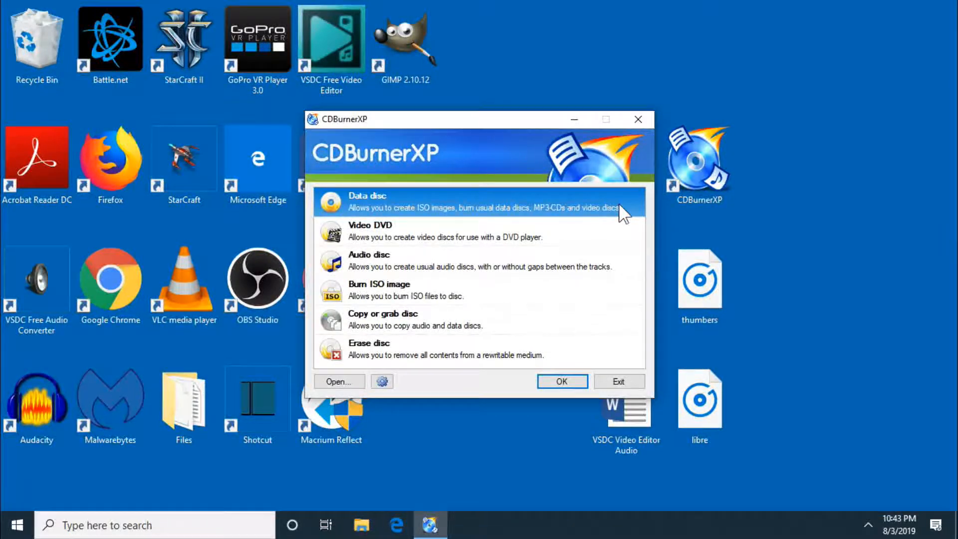
left_click(621, 205)
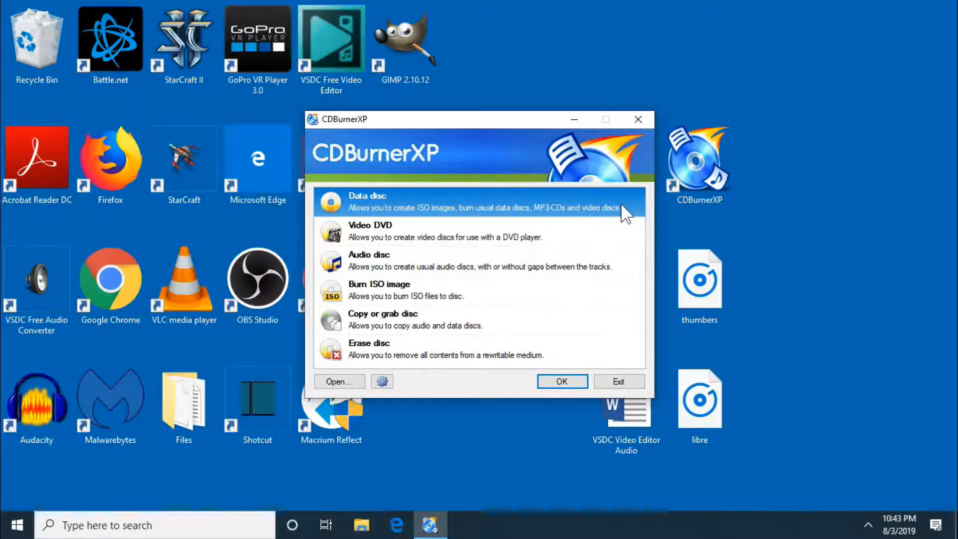
key("ctrl")
key("ctrl")
key("ctrl")
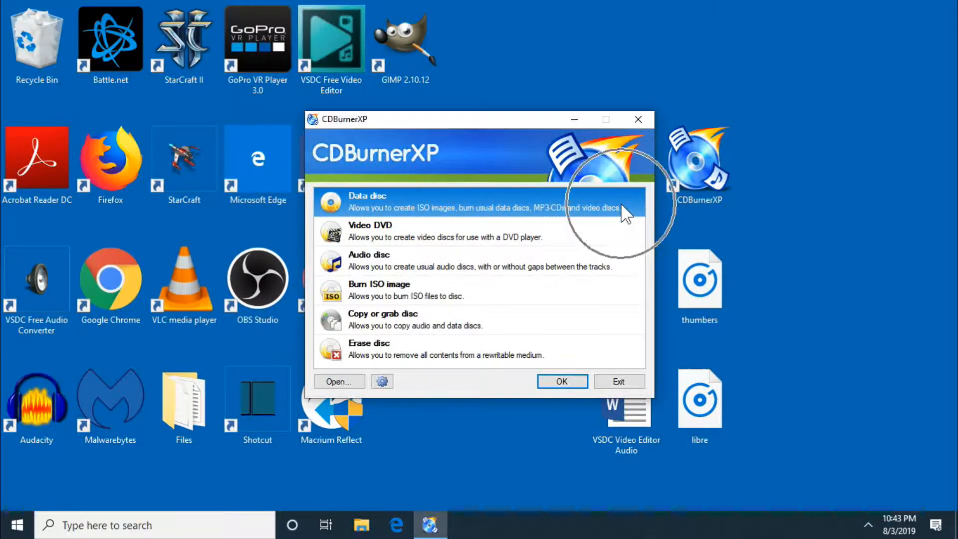
double_click(621, 206)
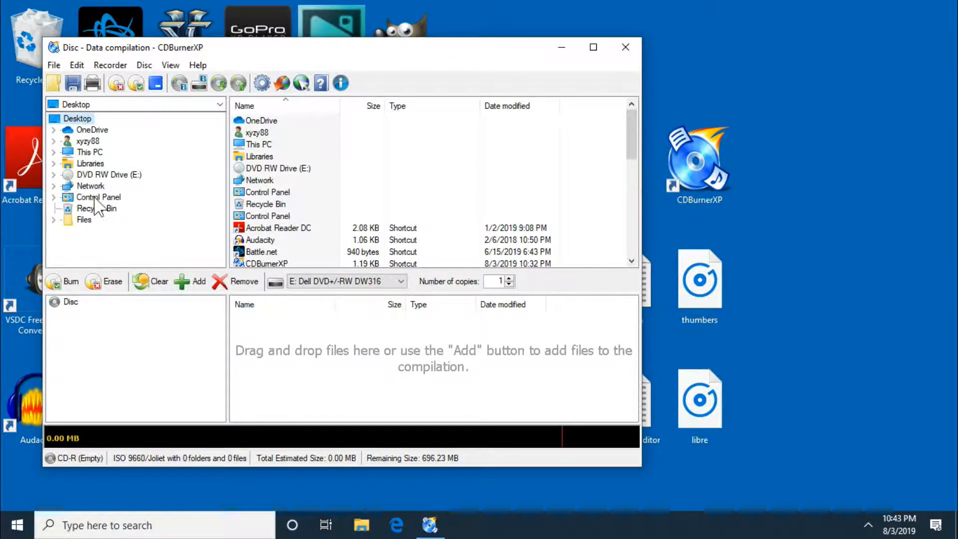
- Add the libre, macrium, thumbers and VSDC Video Editor Audio files from This PC's Desktop folder to the disc compilation
left_click(99, 151)
left_click(249, 132)
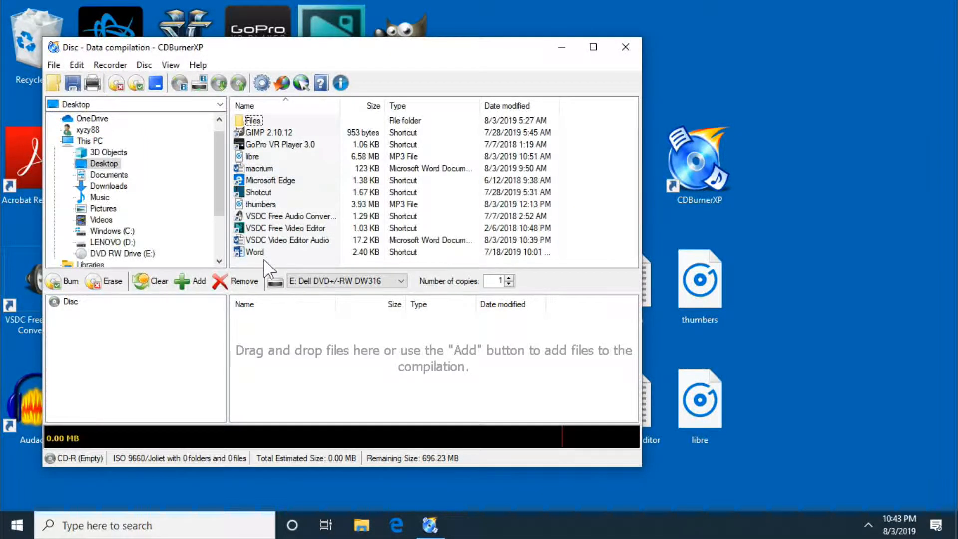
left_click(284, 241)
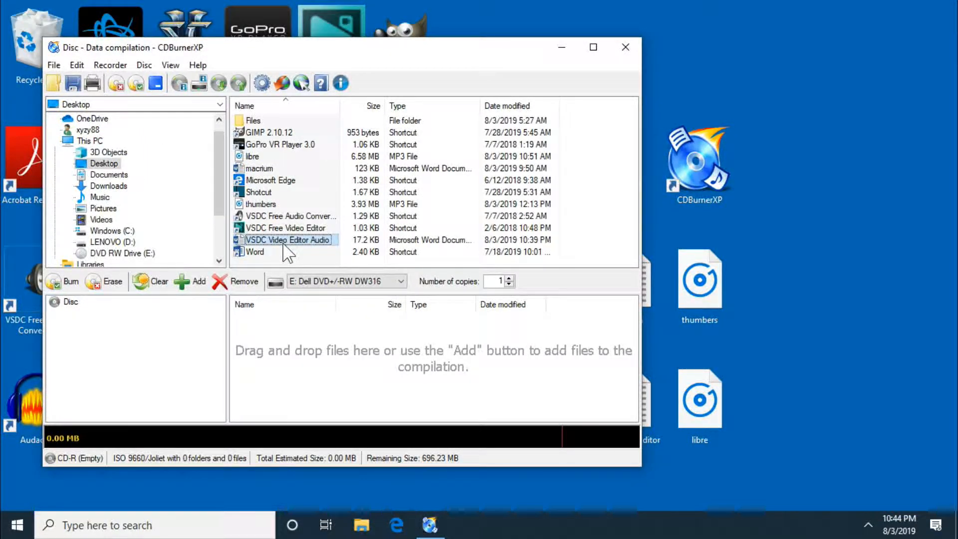
left_click(294, 206)
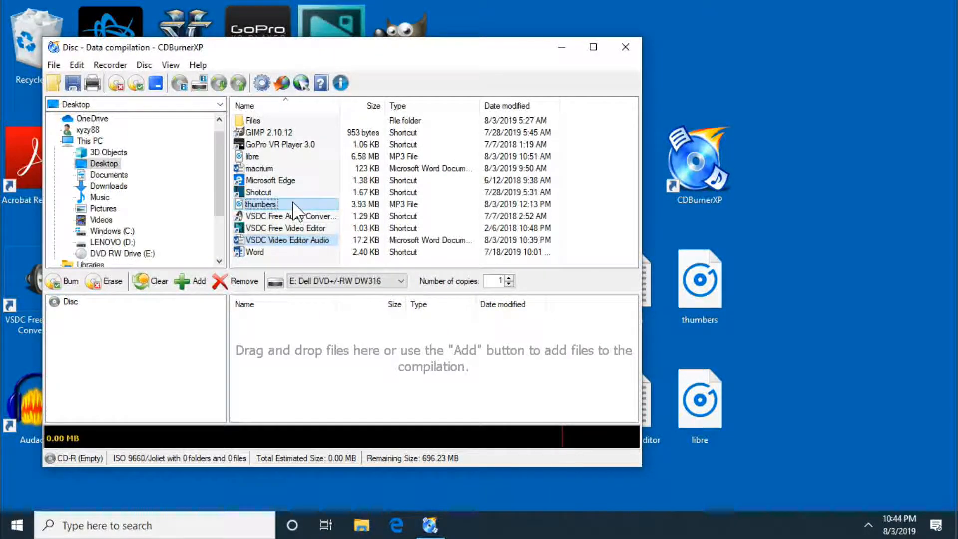
left_click(306, 168, "ctrl")
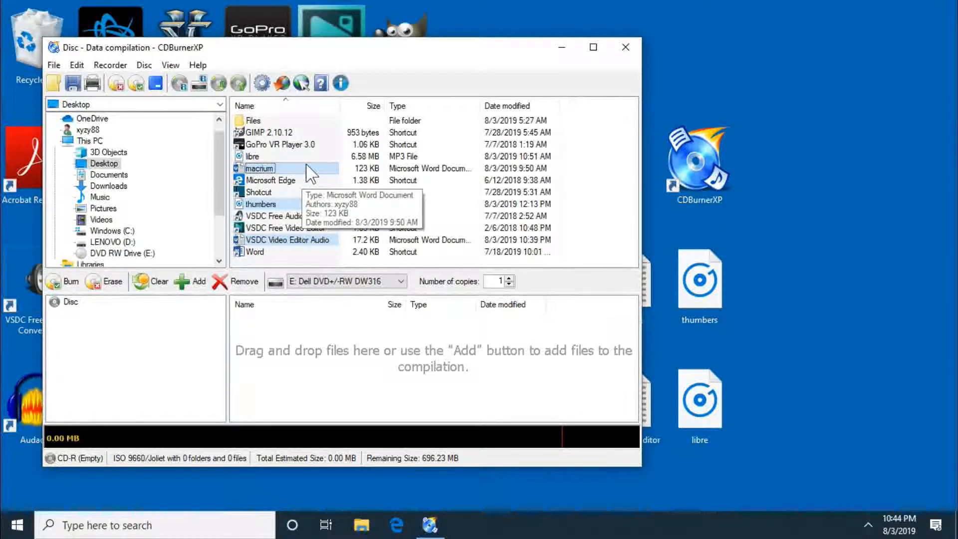
left_click(307, 158, "ctrl")
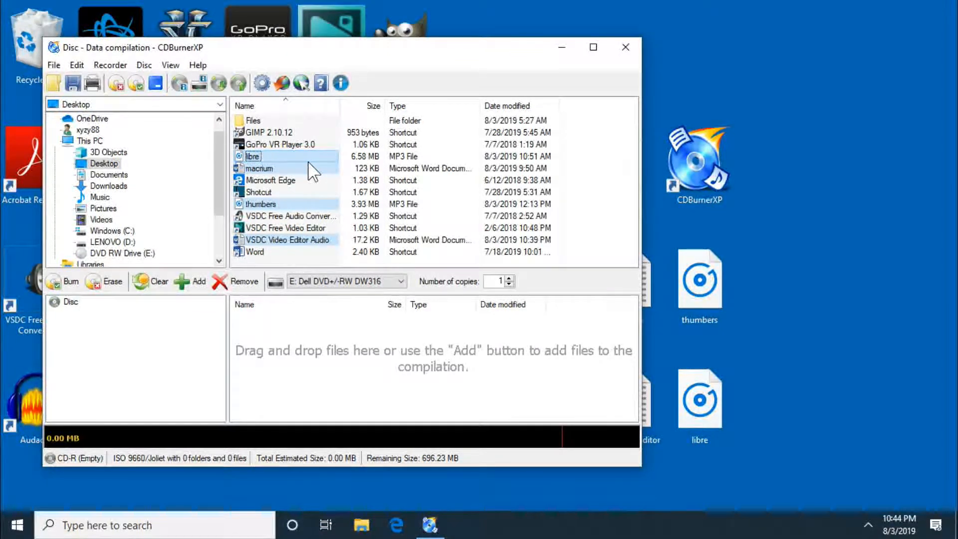
key("ctrl")
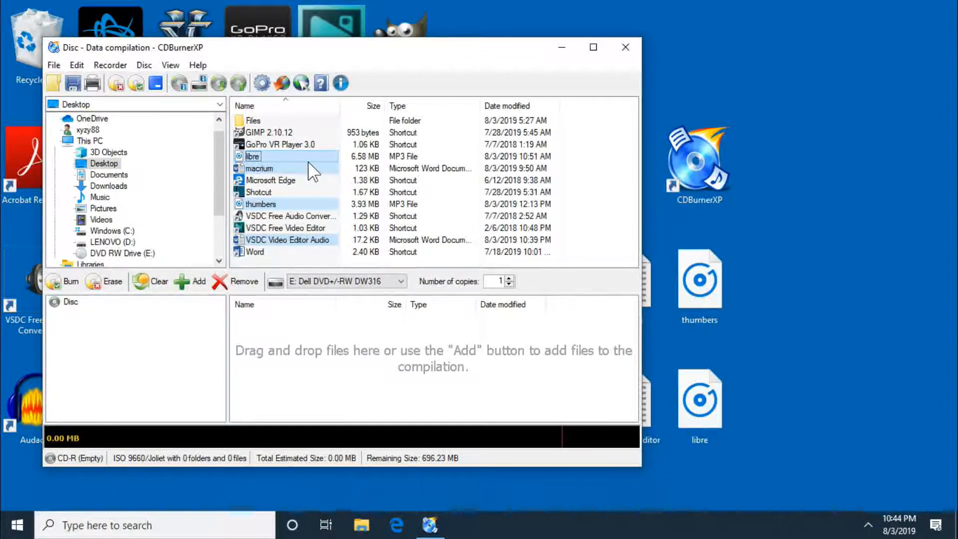
left_click(205, 283)
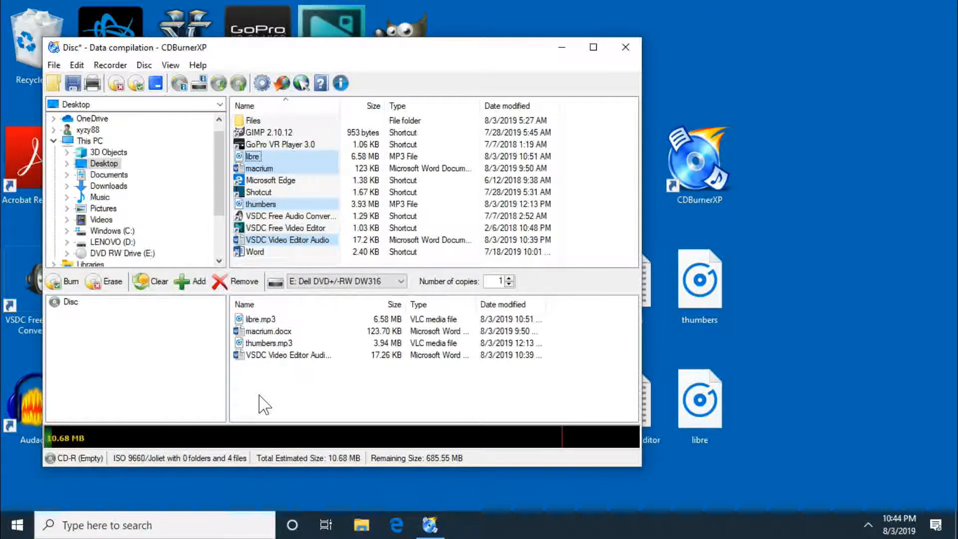
- Check the files in the compilation and the target devices available for burning
left_click_drag(259, 395, 219, 378)
left_click(274, 357)
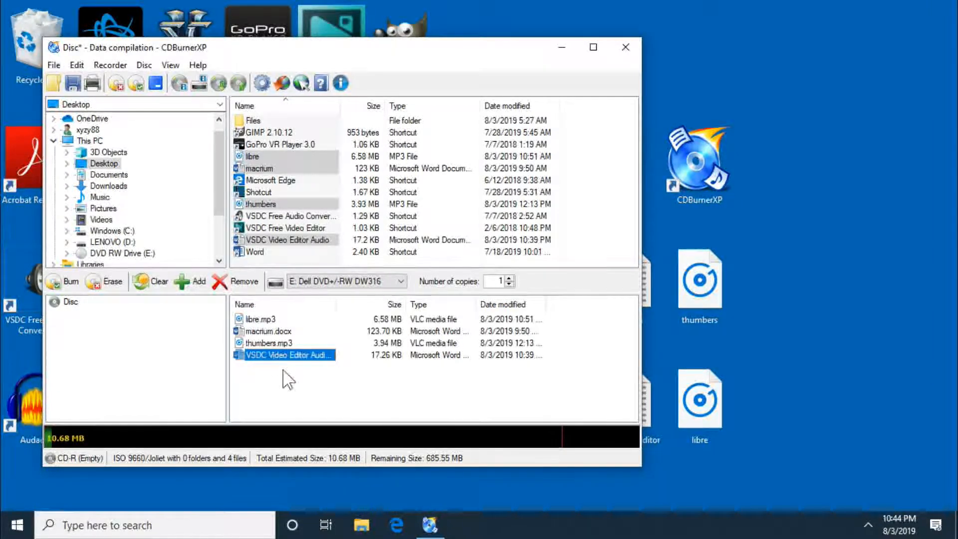
left_click(289, 386)
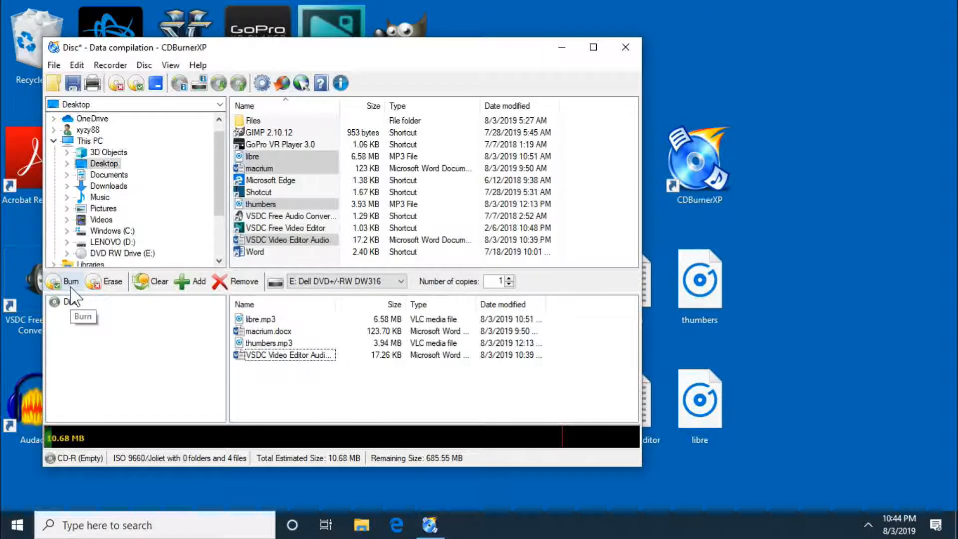
left_click(403, 284)
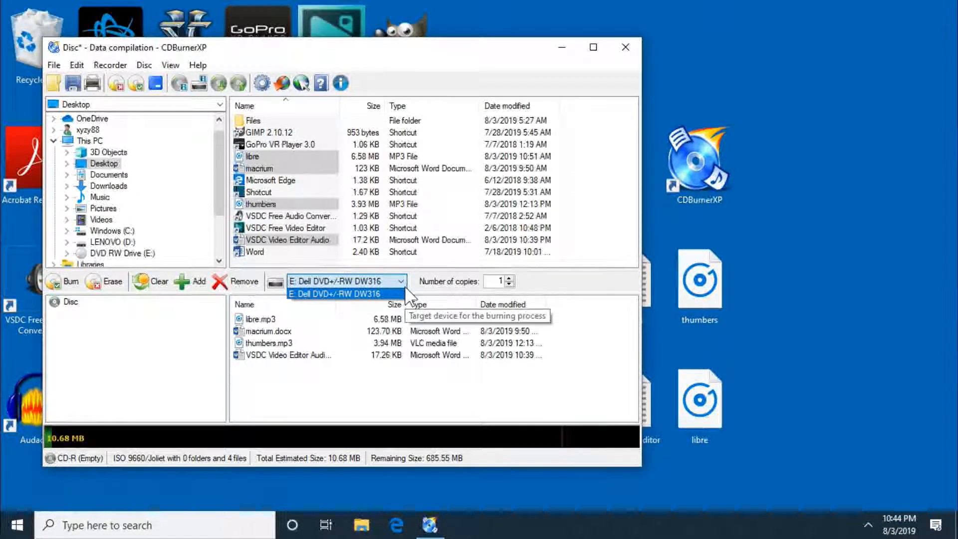
left_click(405, 290)
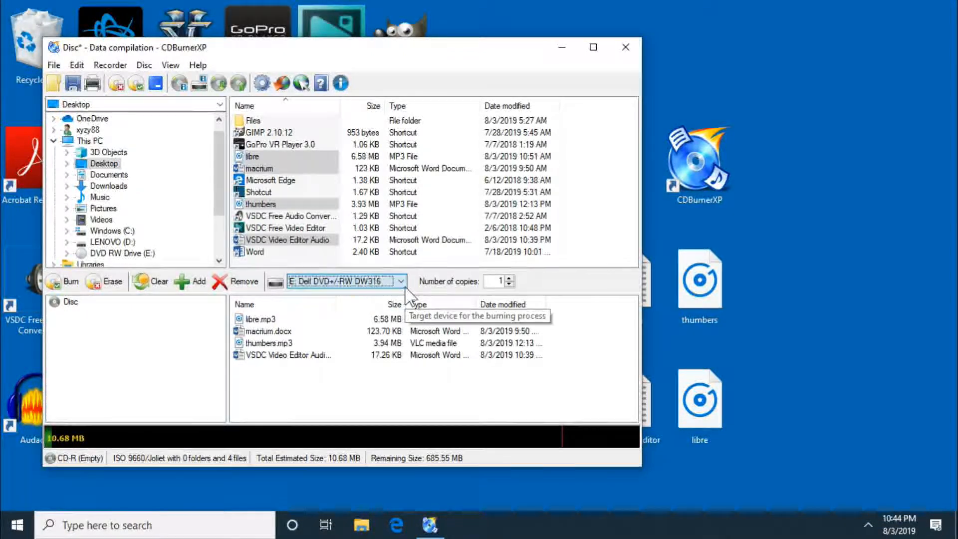
- Open the burn settings for the compilation and use the 24x (4,234 KB/s) burn speed
left_click(69, 282)
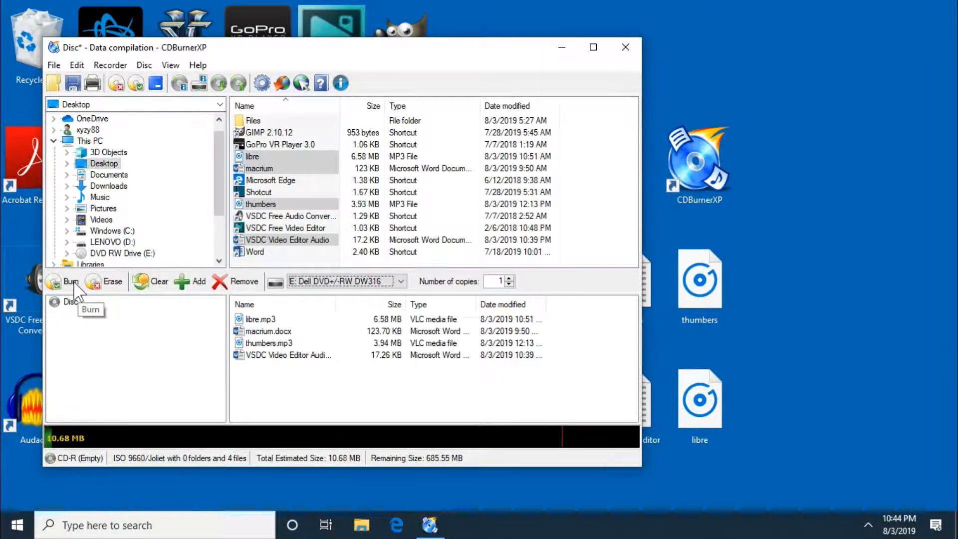
left_click(74, 282)
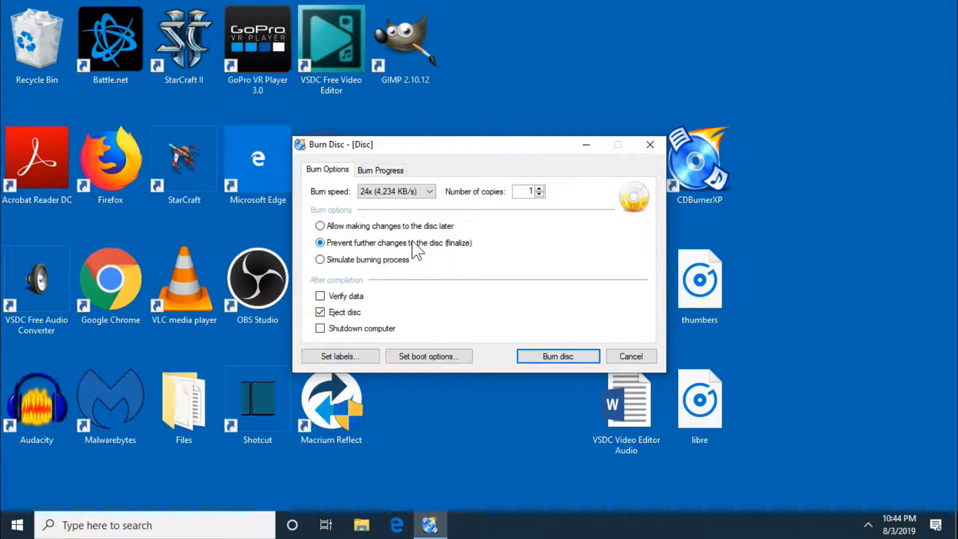
left_click(432, 194)
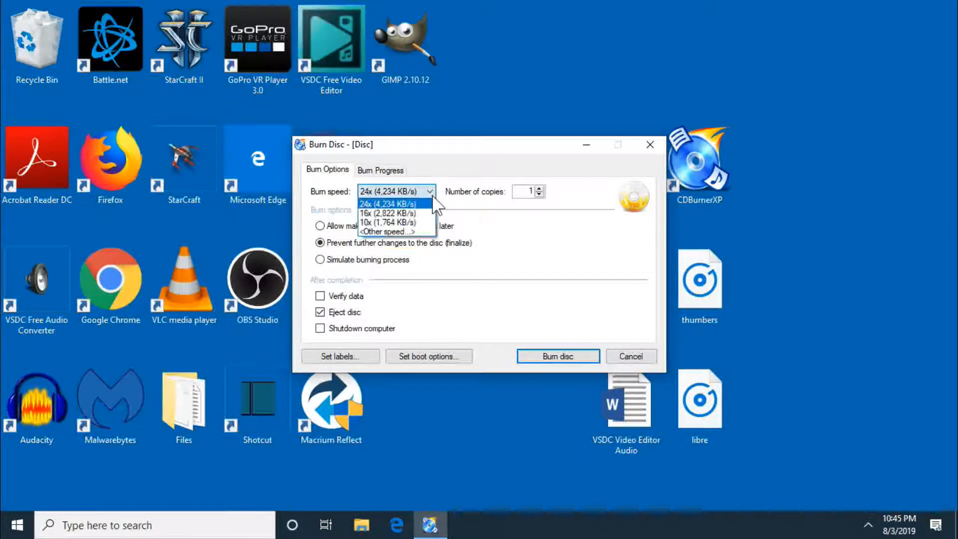
left_click(432, 200)
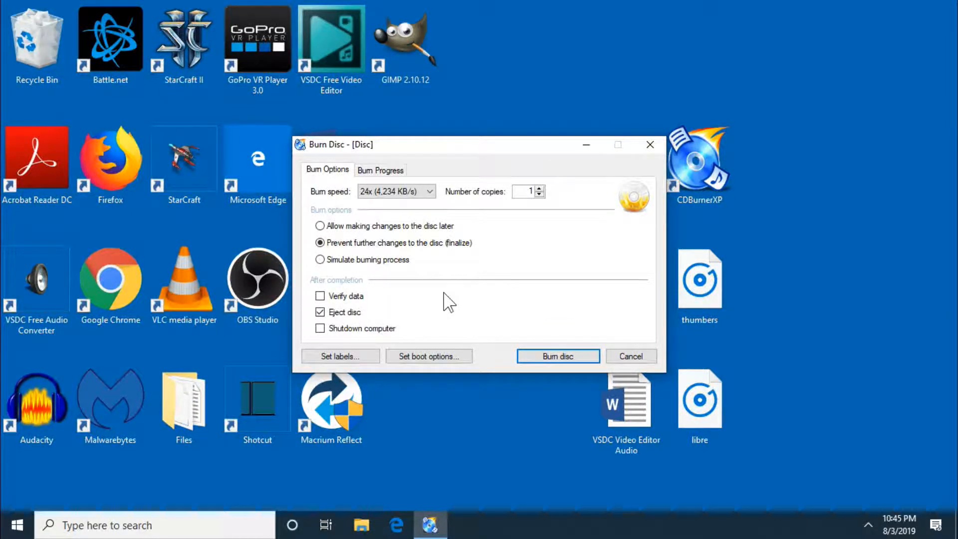
- Burn the compilation to the disc, dismiss the completion message and close the burn dialog
left_click(581, 353)
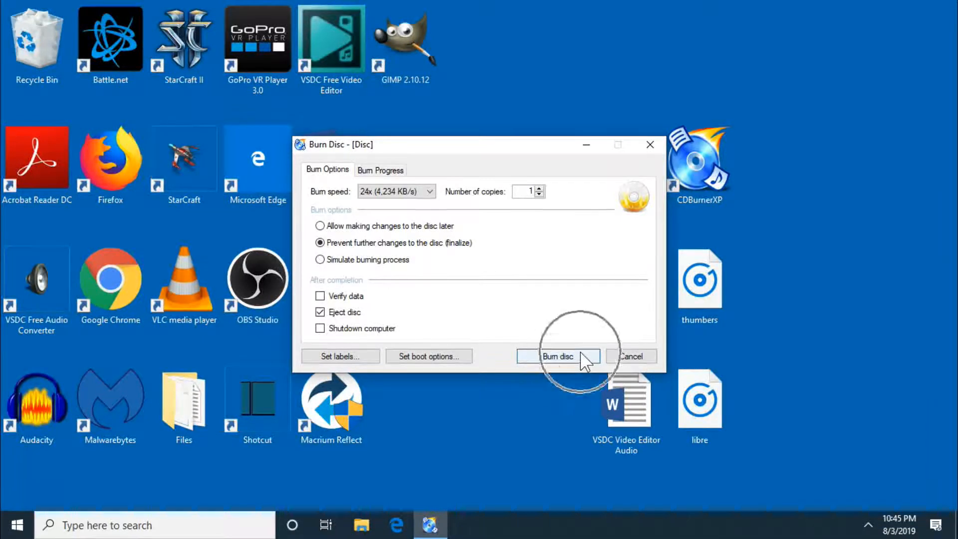
left_click(582, 356)
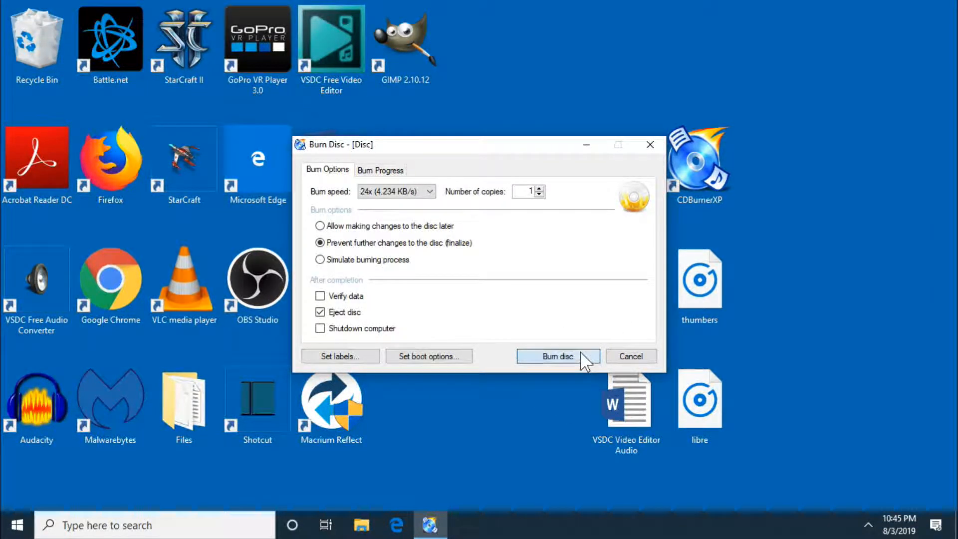
left_click(582, 355)
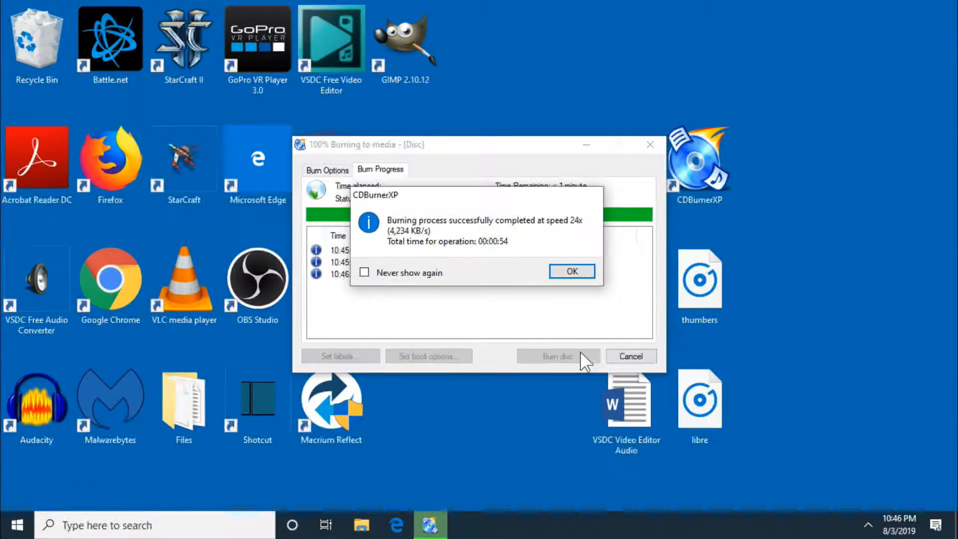
left_click(589, 271)
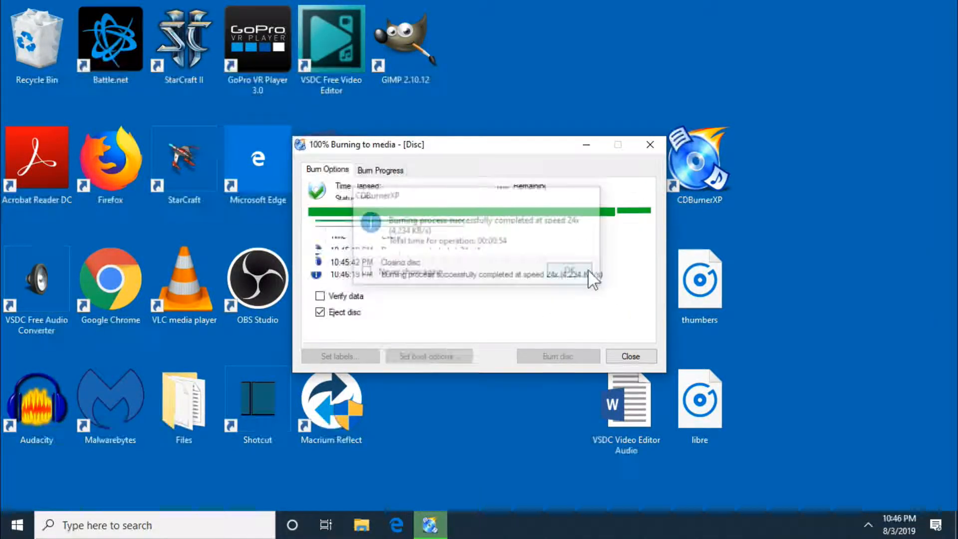
left_click(630, 357)
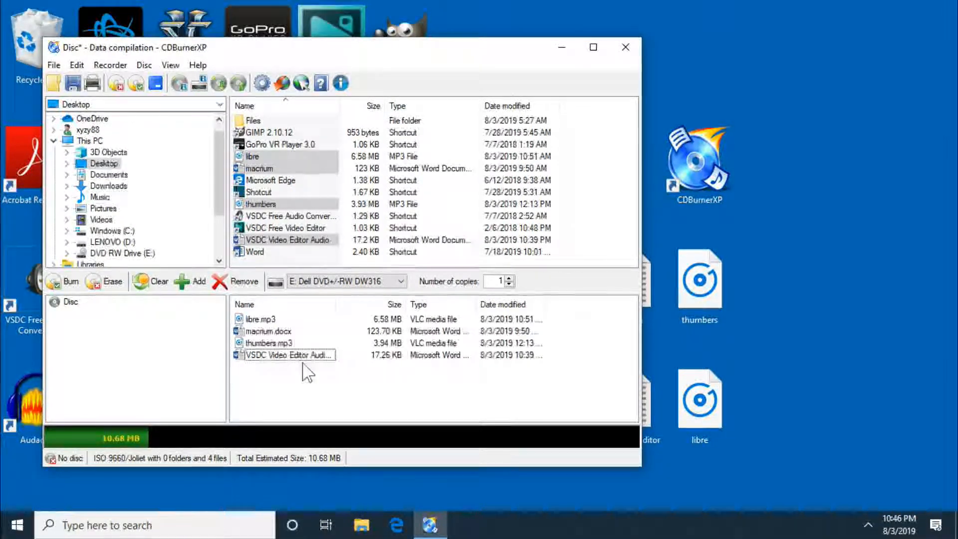
- Close the data compilation without saving it and exit CDBurnerXP
left_click(626, 46)
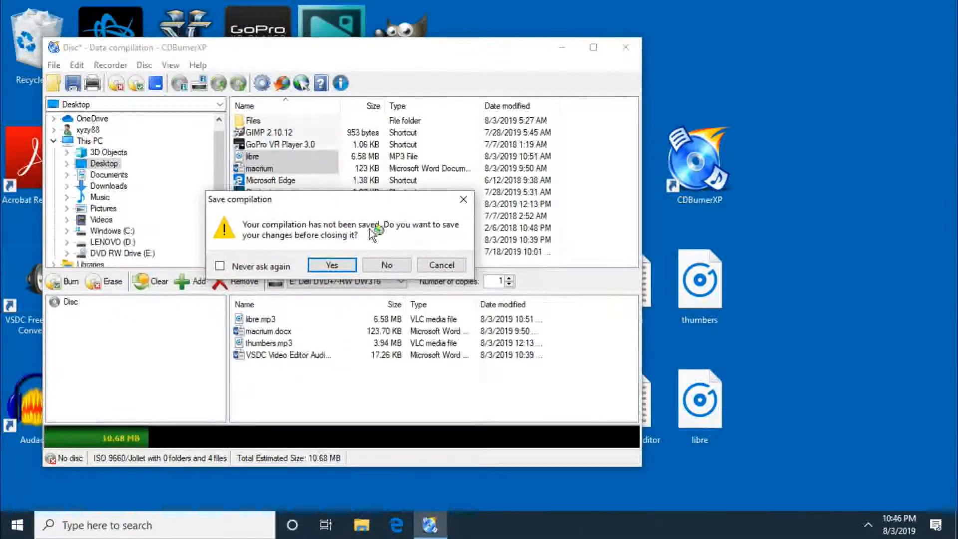
left_click(396, 265)
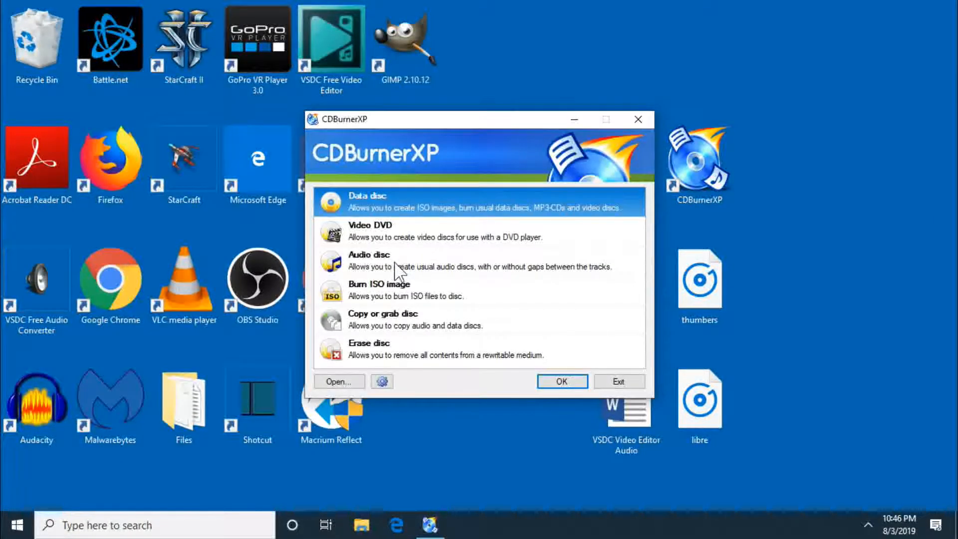
left_click(639, 381)
- Switch to File Explorer at This PC, maximize the window and open the DVD RW Drive (E:) disc to view the burned files
left_click(2, 502)
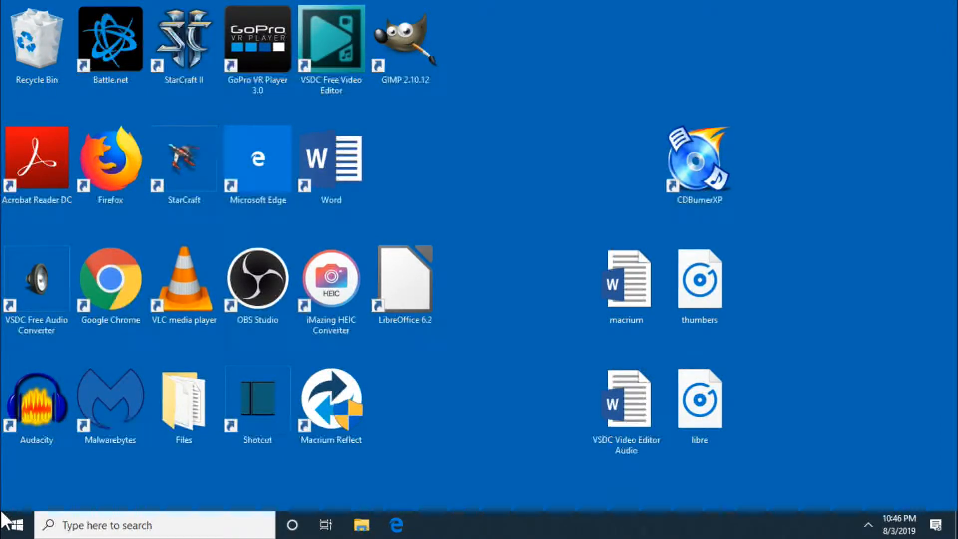
left_click(14, 525)
type("this")
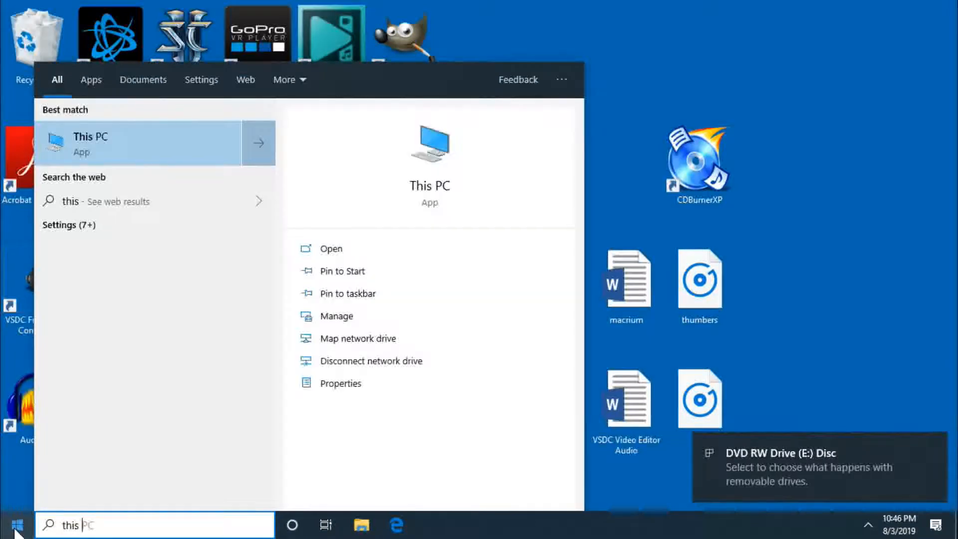
left_click(209, 139)
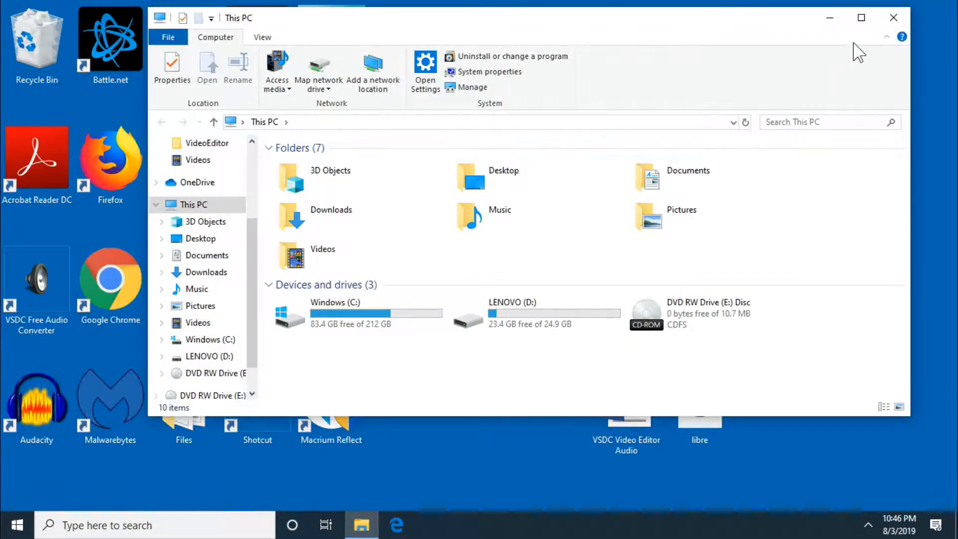
left_click(861, 18)
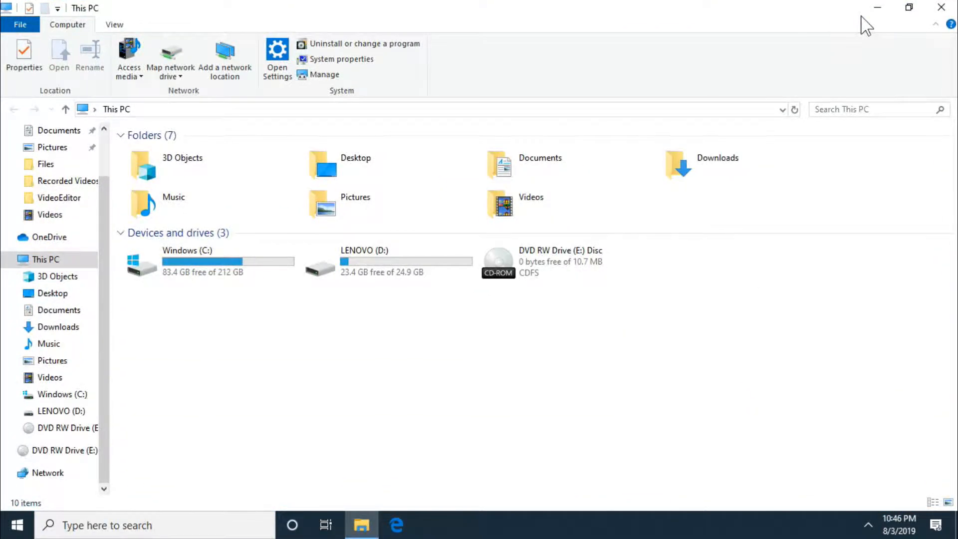
left_click(552, 281)
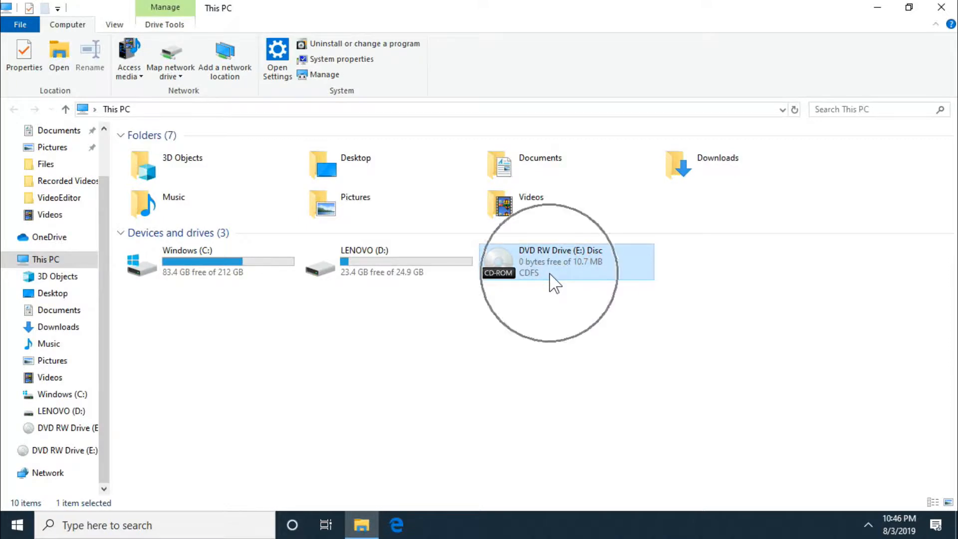
double_click(553, 282)
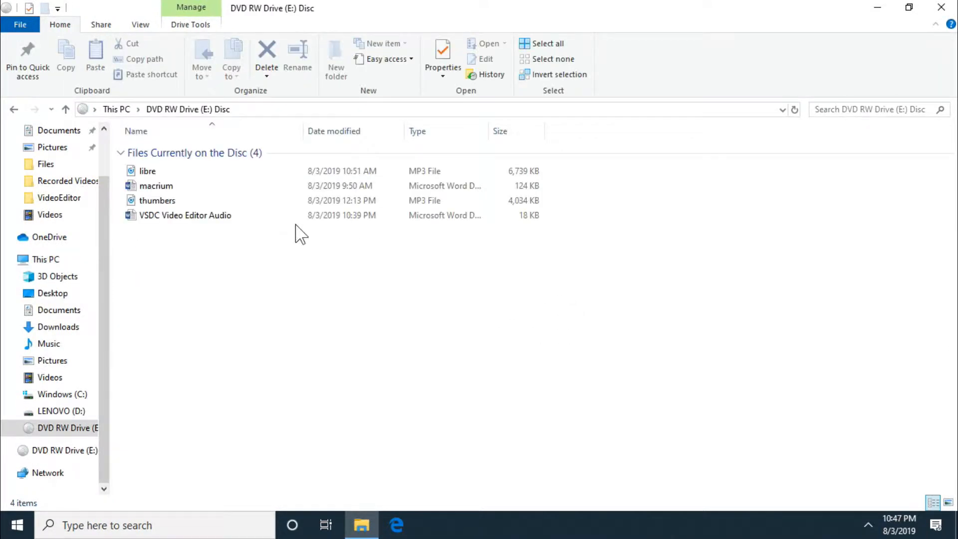
- Test the thumbers MP3 file from the disc by playing it in Groove Music, and close the player
left_click(258, 201)
double_click(259, 202)
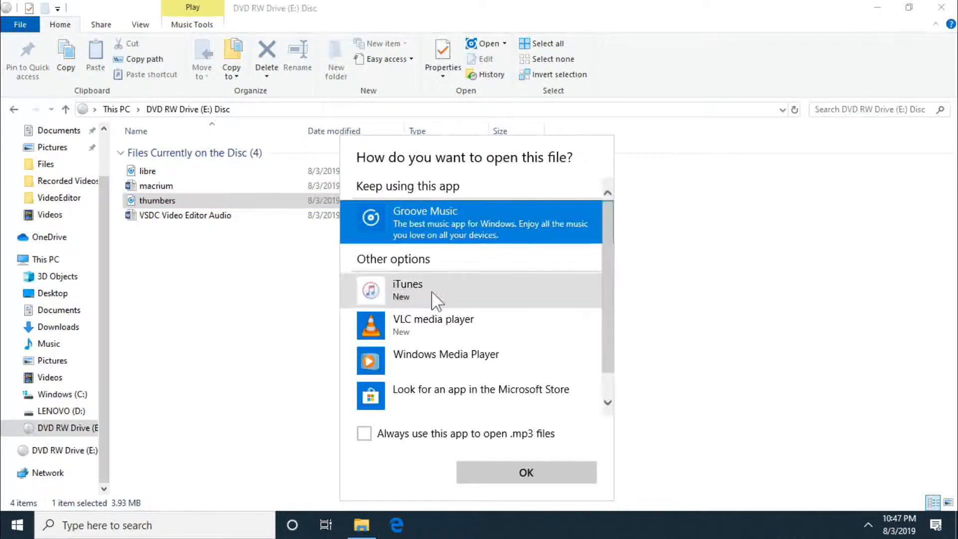
left_click(525, 475)
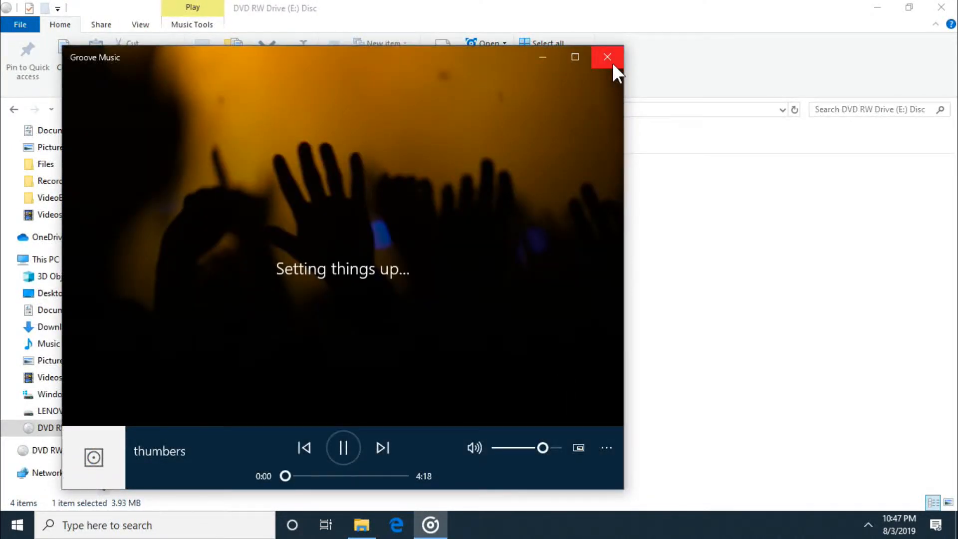
left_click(612, 63)
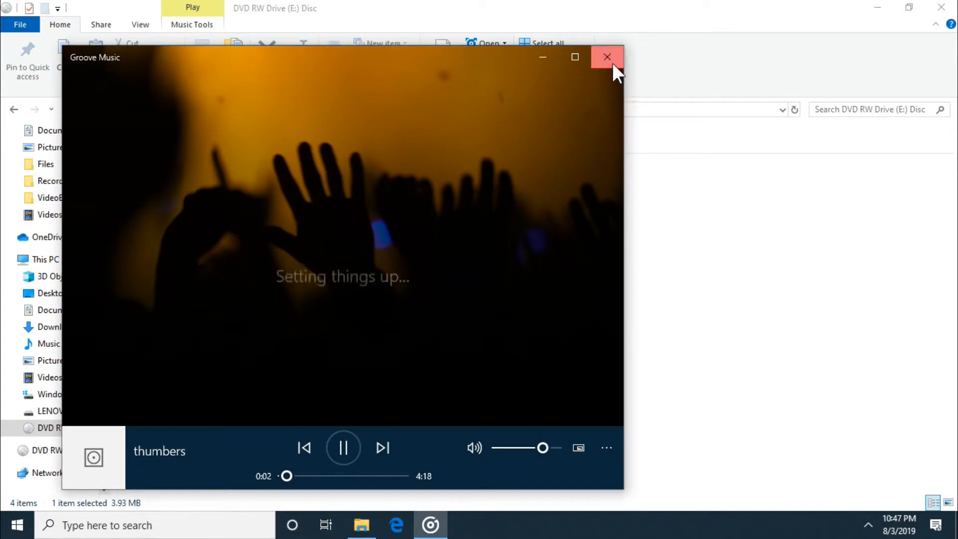